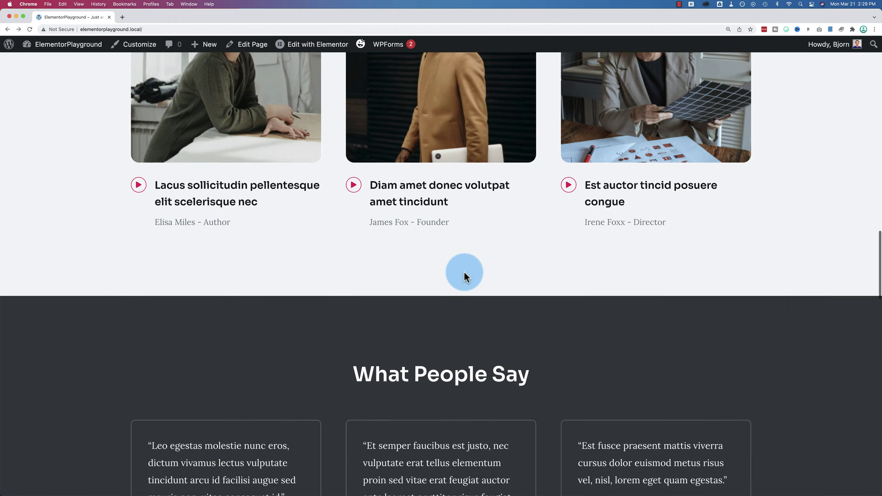
# Step: Scroll to Meet Your Hosts and follow 'Learn more about Ben.' to the #learn-more-about-ben anchor
pyautogui.scroll(-20, 466, 276)
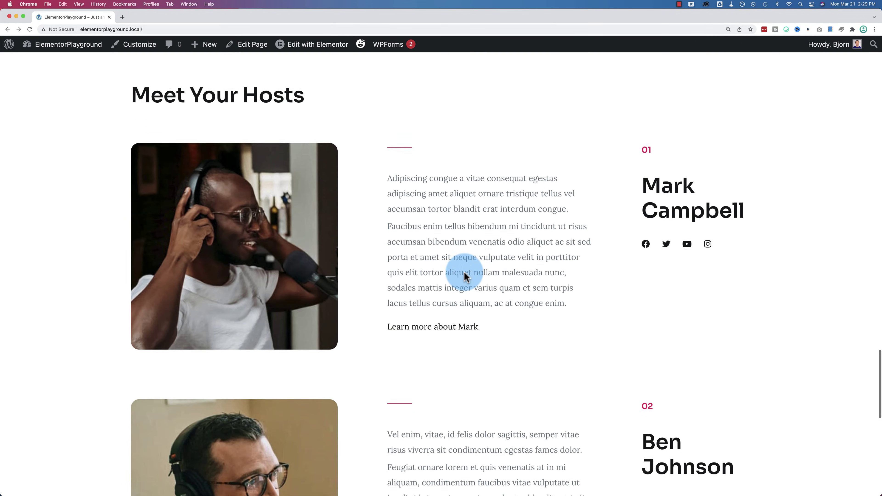
pyautogui.scroll(-3, 466, 276)
pyautogui.scroll(2, 465, 276)
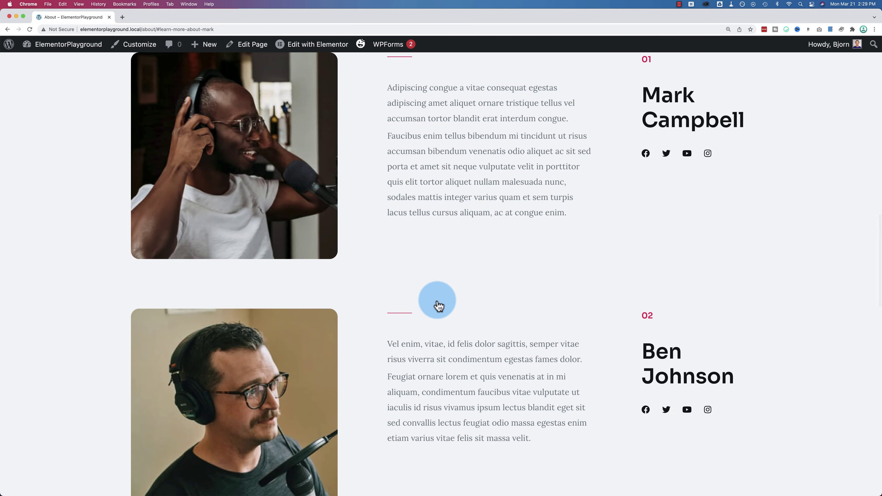
pyautogui.moveTo(142, 30); pyautogui.dragTo(213, 29)
pyautogui.scroll(15, 423, 171)
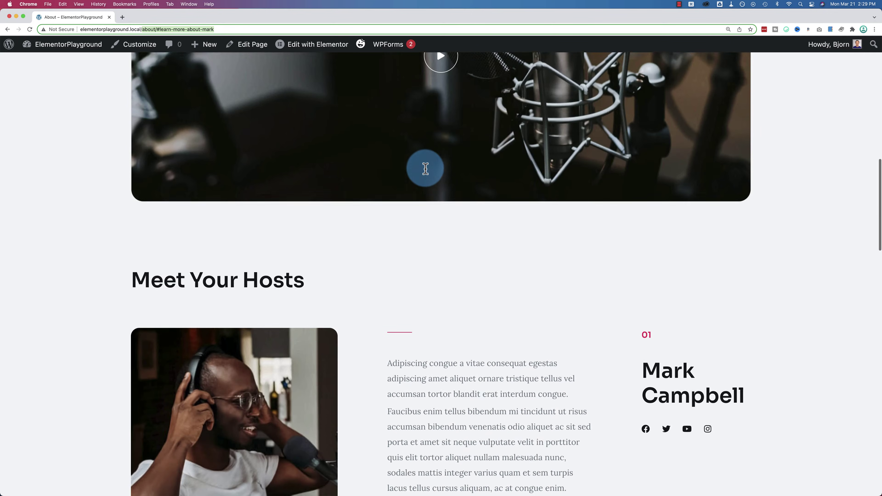
pyautogui.scroll(8, 424, 167)
pyautogui.scroll(-12, 424, 167)
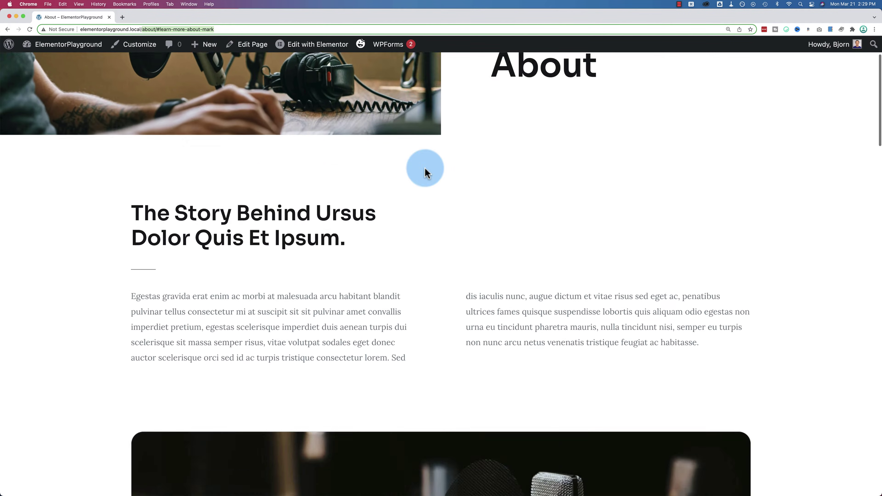
pyautogui.scroll(-10, 425, 169)
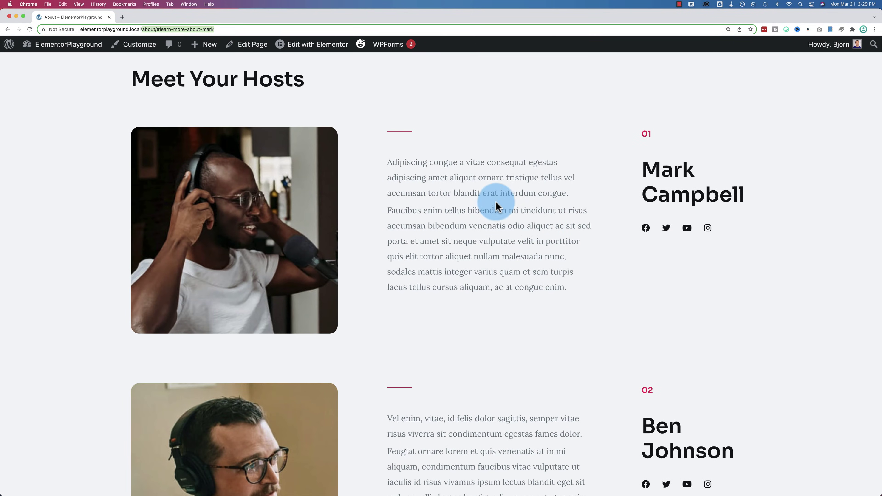
pyautogui.scroll(-3, 495, 202)
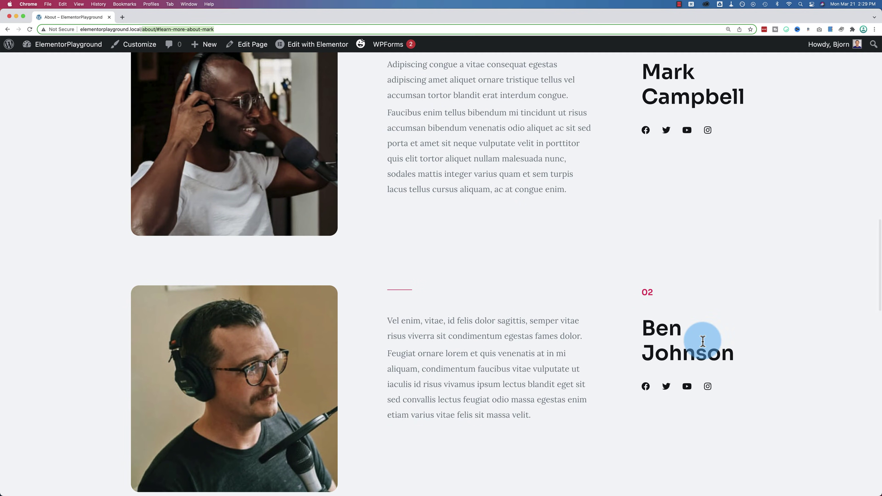
pyautogui.hscroll(-5, 437, 297)
pyautogui.scroll(-8, 486, 268)
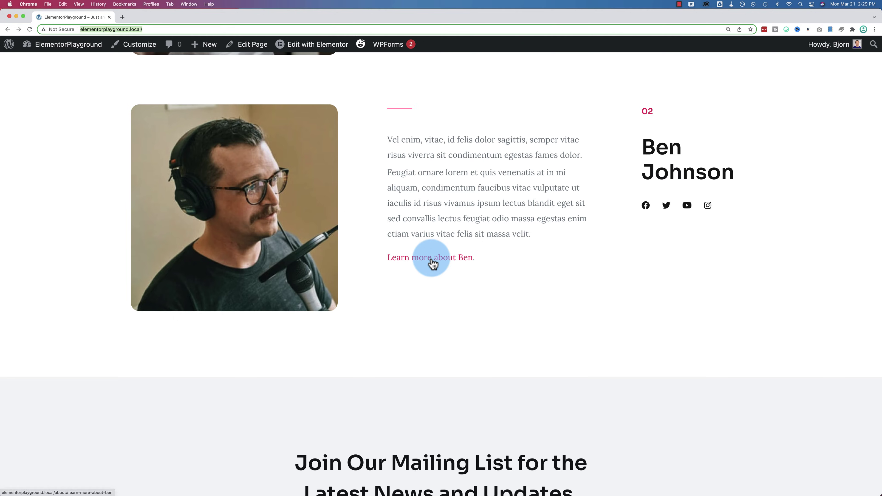
pyautogui.click(432, 261)
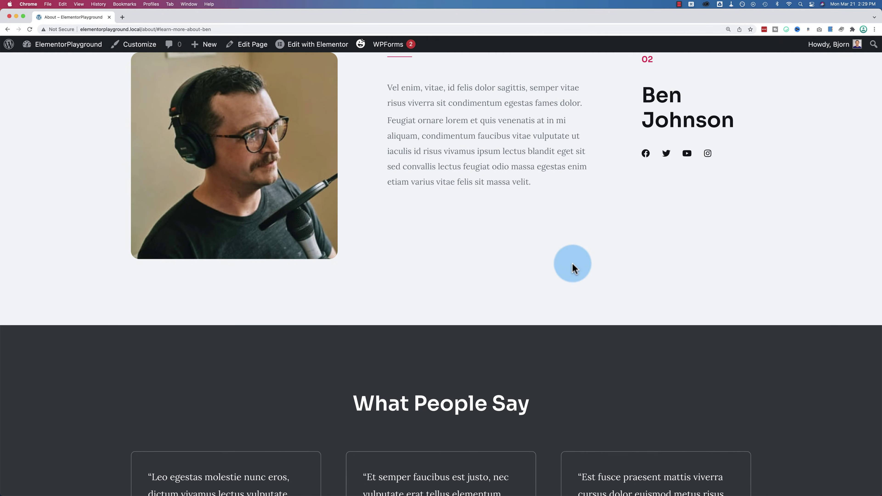
pyautogui.scroll(4, 572, 263)
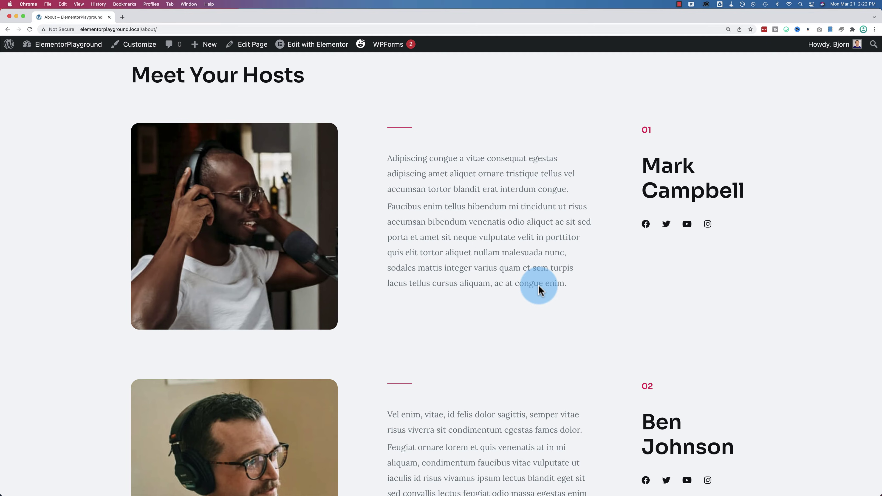
pyautogui.click(22, 49)
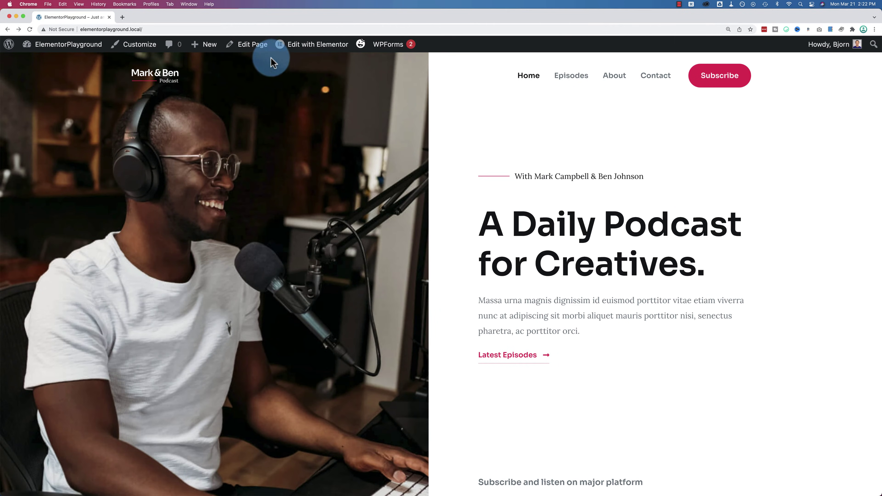
# Step: Open the home page in Elementor and scroll the canvas to the Meet Your Hosts section
pyautogui.click(315, 47)
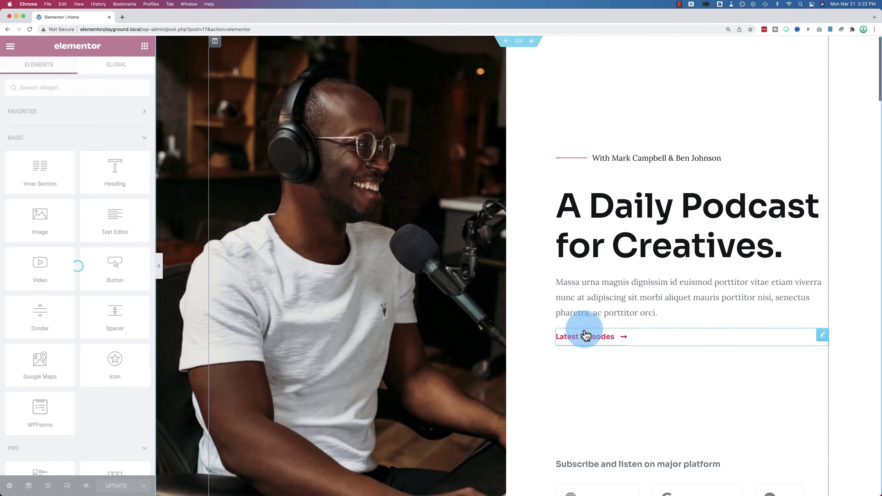
pyautogui.scroll(-20, 586, 336)
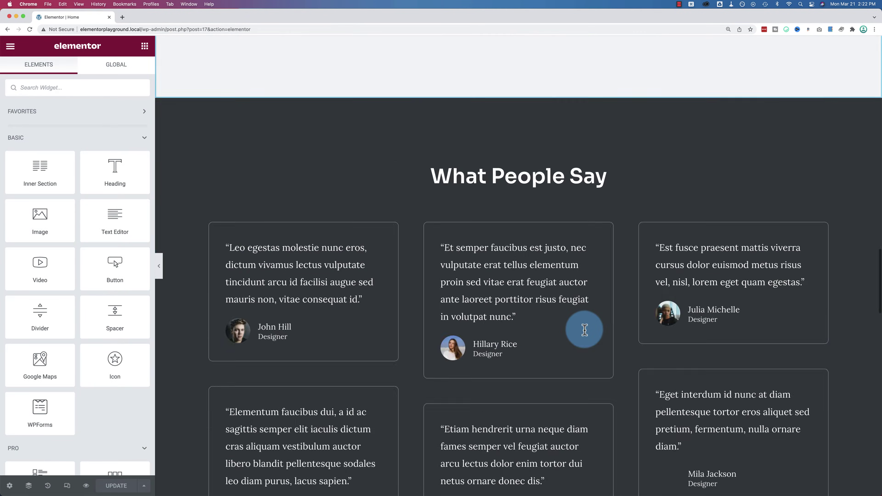
pyautogui.scroll(-15, 584, 330)
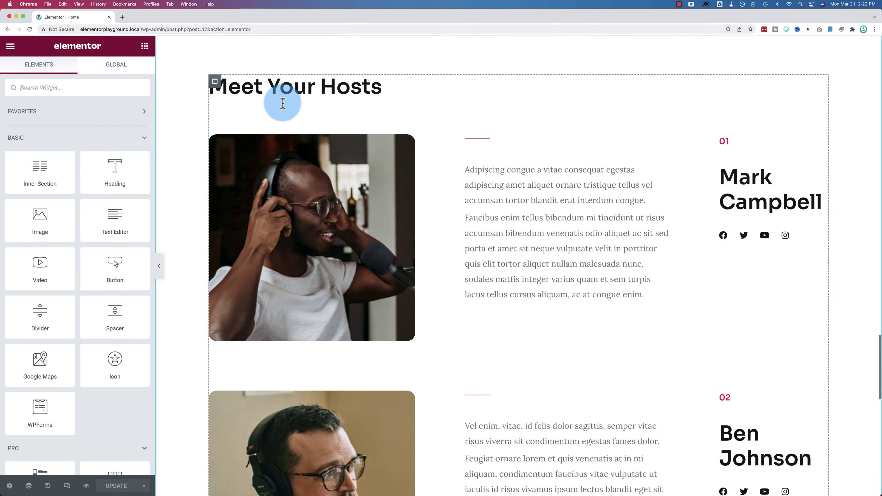
# Step: Add a new 'Learn more about Mark.' line below Mark's bio text
pyautogui.click(646, 296)
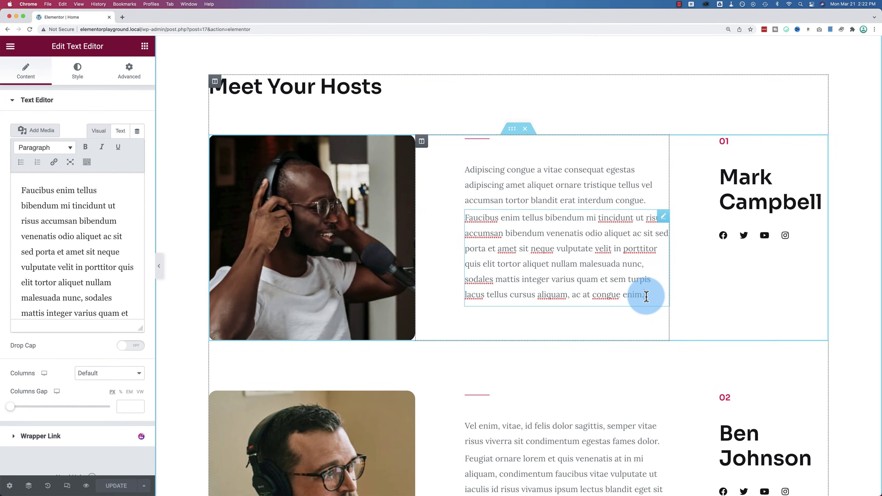
pyautogui.press('Return')
pyautogui.write('Learn about')
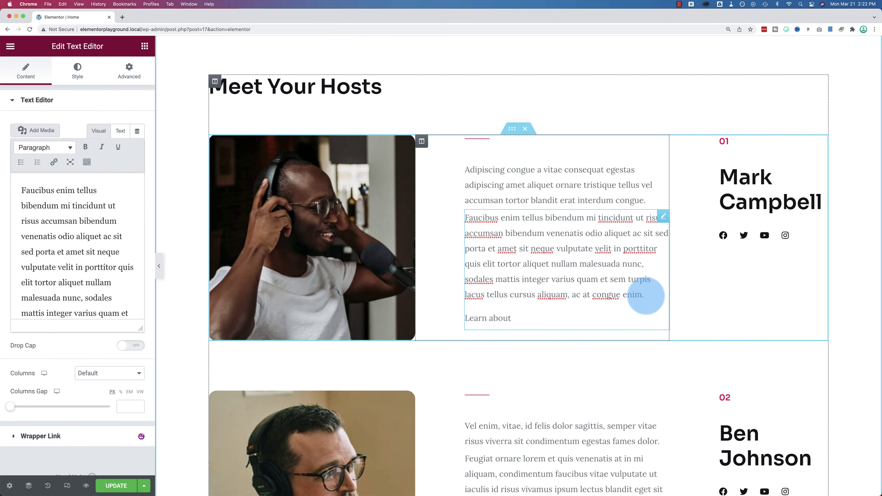
pyautogui.write(' Mark')
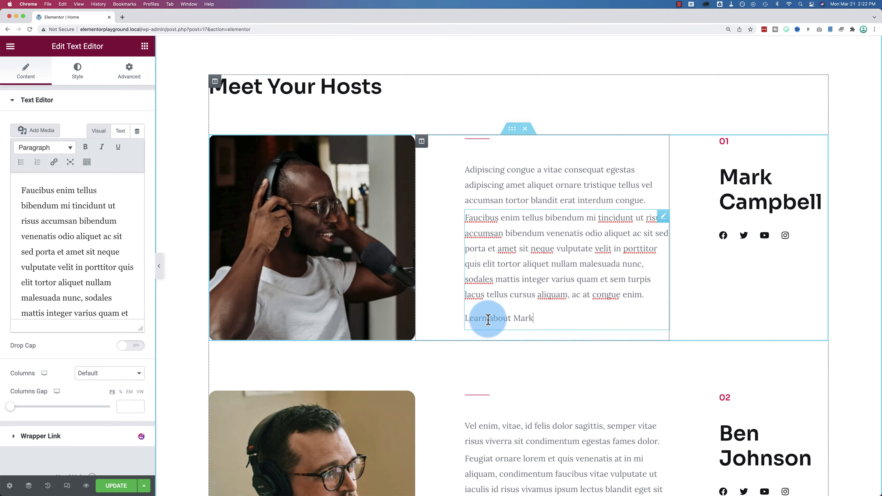
pyautogui.click(488, 319)
pyautogui.write('more')
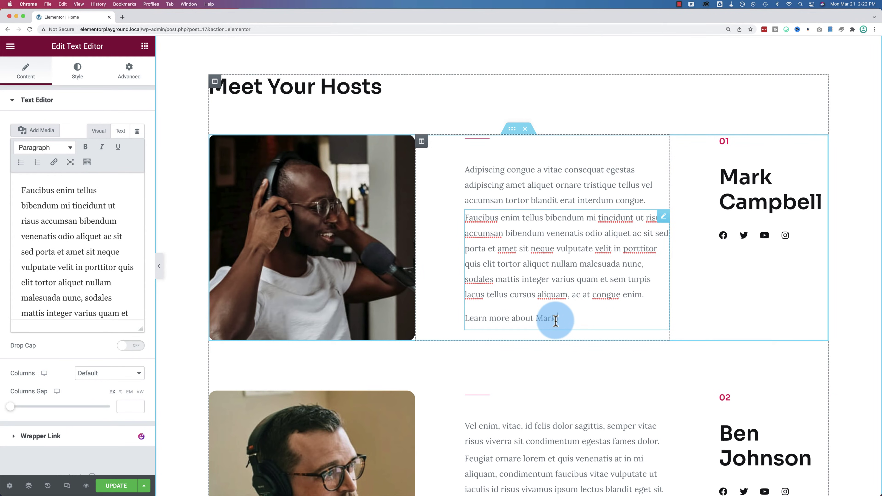
# Step: Copy the line under Ben's bio and change it to 'Learn more about Ben.'
pyautogui.moveTo(557, 320); pyautogui.dragTo(450, 321)
pyautogui.press('super+c')
pyautogui.scroll(-6, 537, 339)
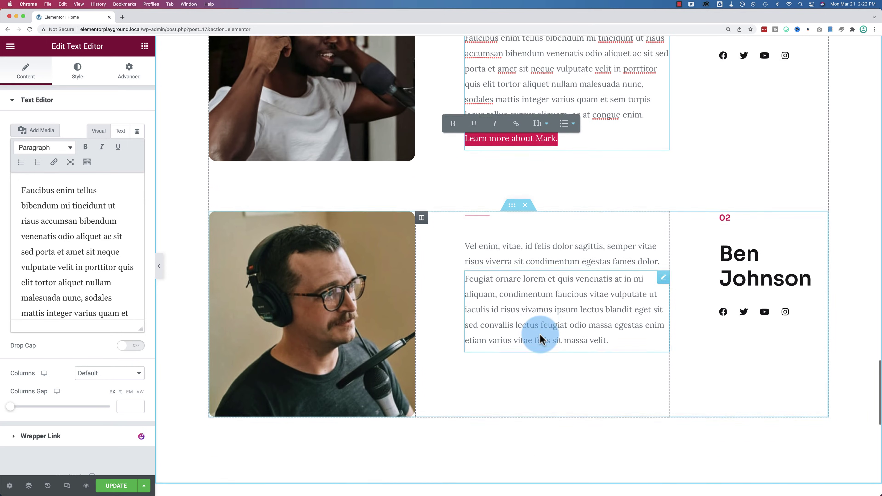
pyautogui.click(632, 314)
pyautogui.press('super+v')
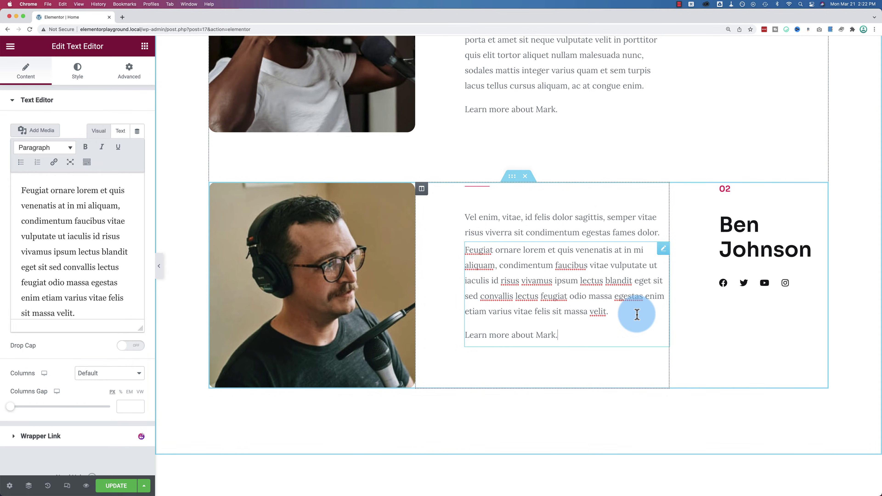
pyautogui.doubleClick(543, 334)
pyautogui.write('Ben')
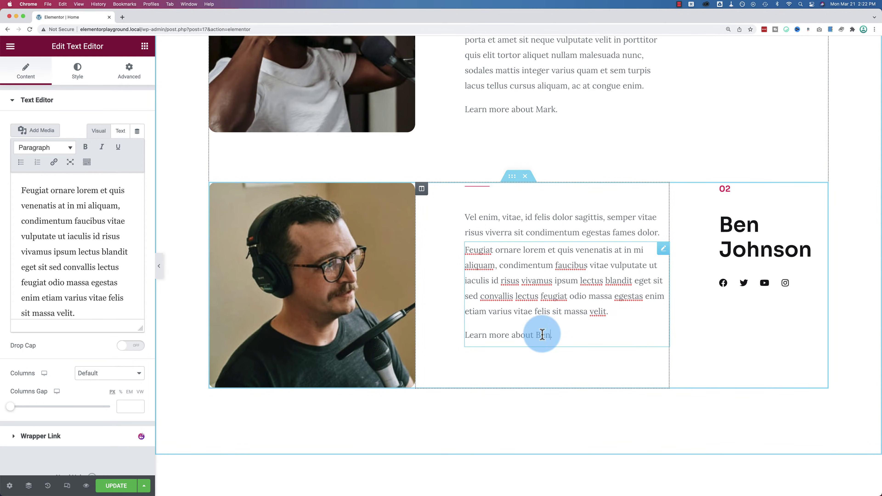
pyautogui.click(559, 281)
pyautogui.scroll(2, 559, 281)
pyautogui.scroll(2, 559, 281)
pyautogui.click(539, 205)
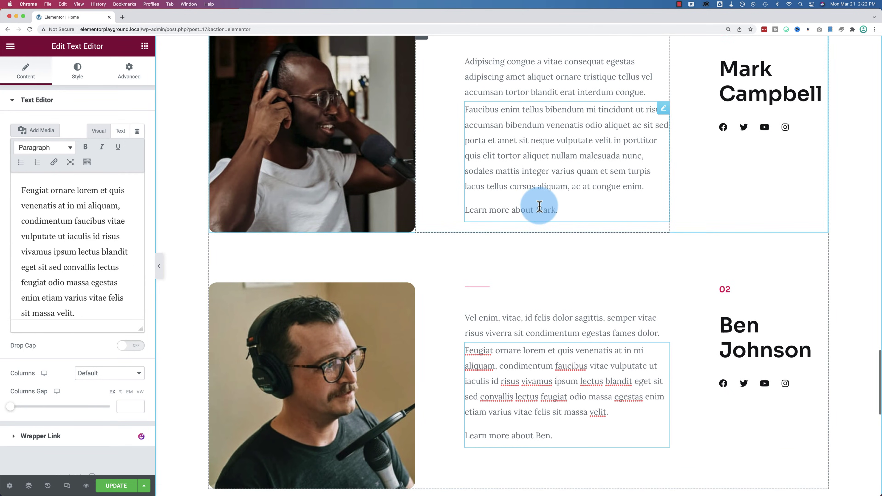
# Step: Link 'Learn more about Mark.' to the site URL plus about#learn-more-about-mark
pyautogui.moveTo(555, 210); pyautogui.dragTo(463, 209)
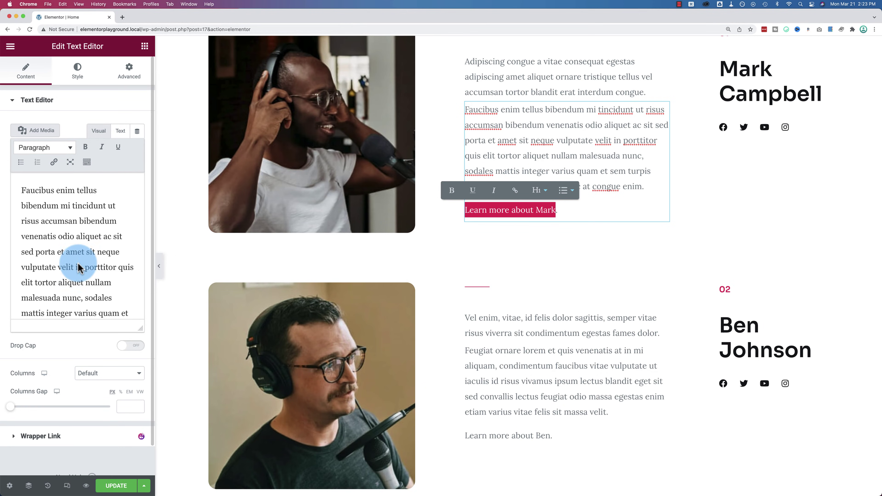
pyautogui.click(515, 194)
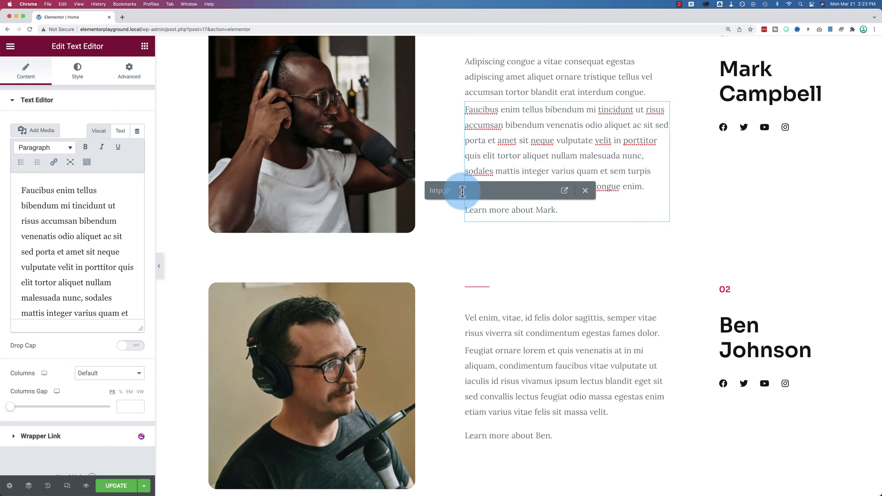
pyautogui.write('http://elem')
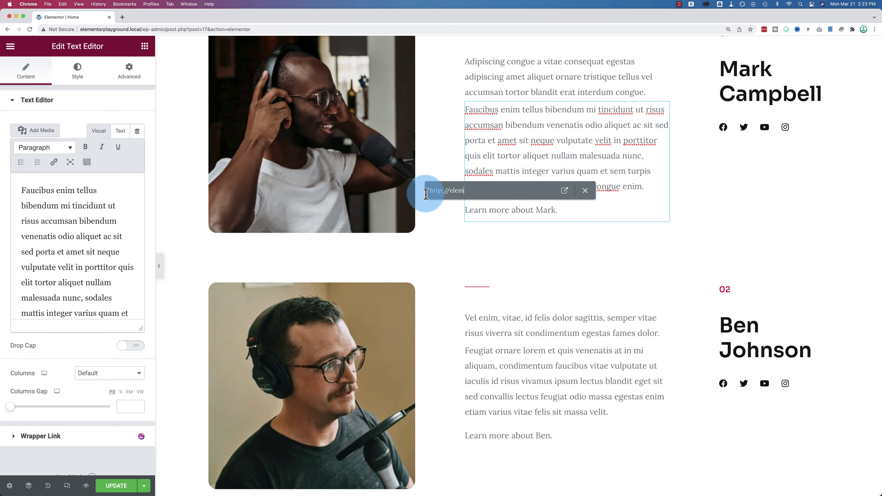
pyautogui.press('BackSpace')
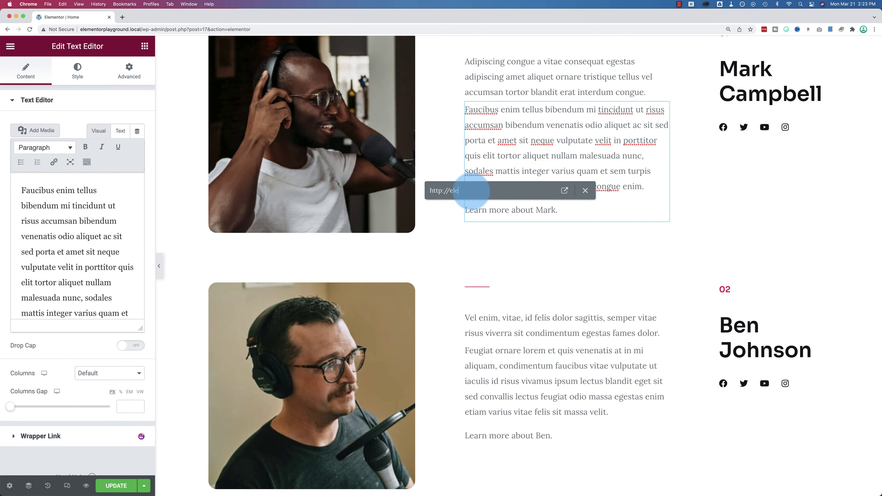
pyautogui.write('://')
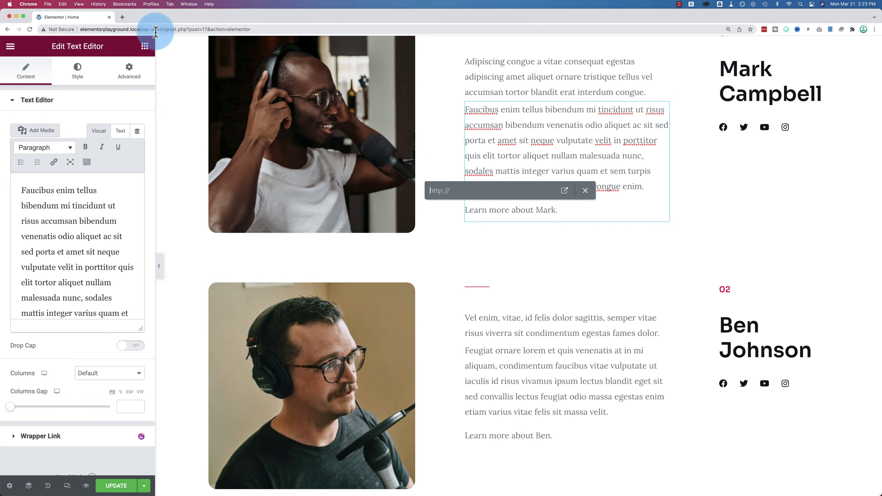
pyautogui.moveTo(142, 31); pyautogui.dragTo(78, 30)
pyautogui.press('cmd+c')
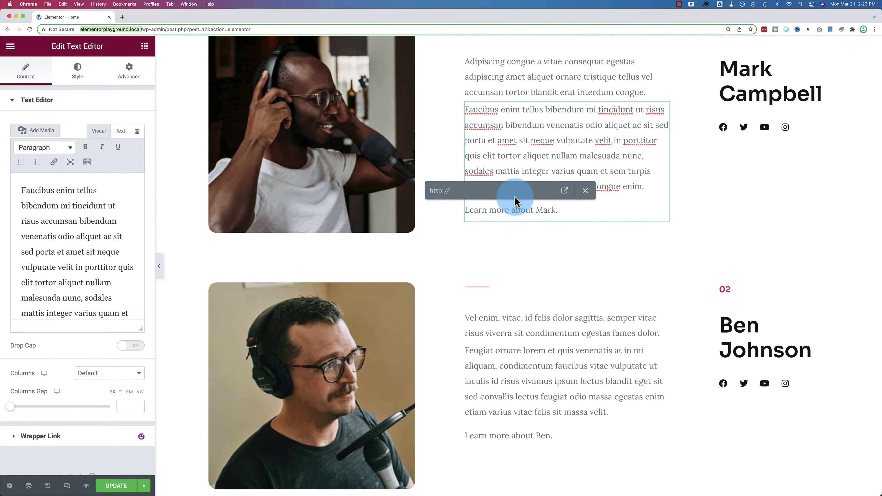
pyautogui.click(465, 191)
pyautogui.press('cmd+v')
pyautogui.write('about')
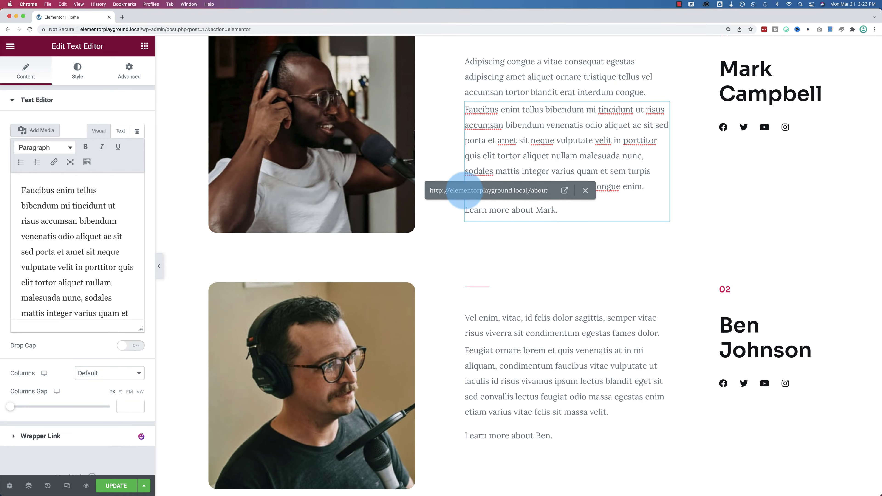
pyautogui.write('#')
pyautogui.write('learn-more-about-mark')
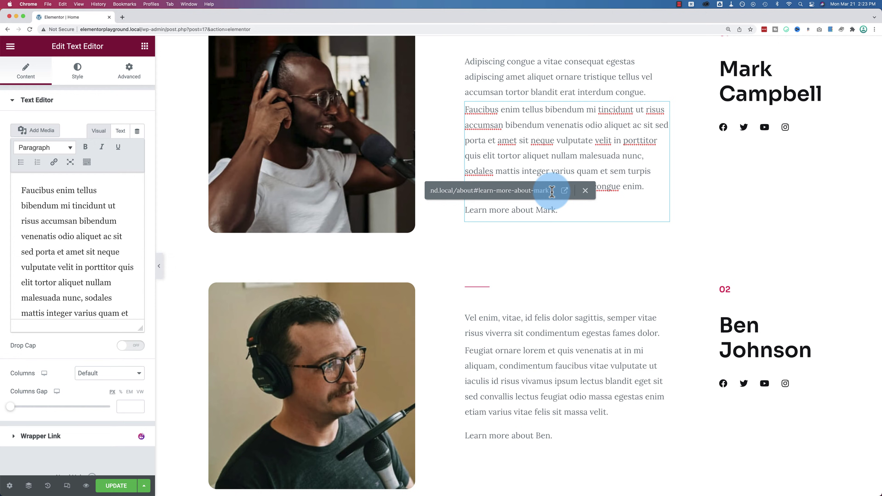
pyautogui.press('Return')
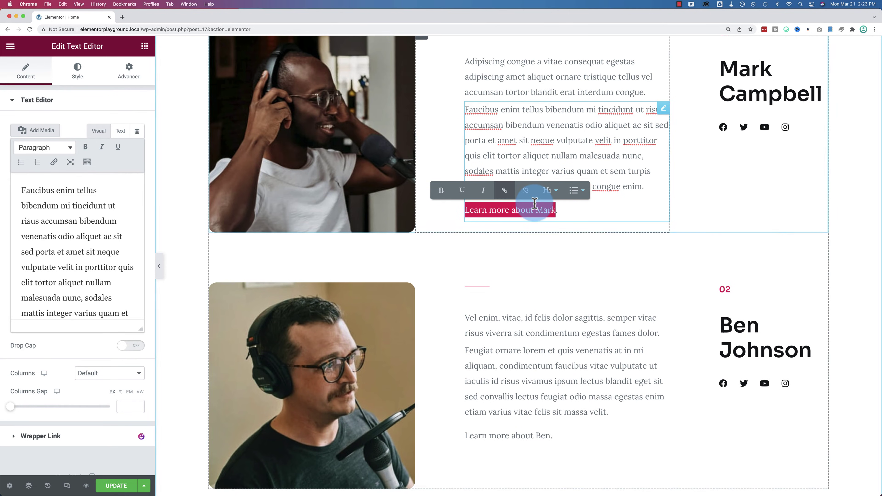
# Step: Select the 'Learn more about Ben' line in Ben's text block
pyautogui.click(520, 210)
pyautogui.scroll(-2, 110, 259)
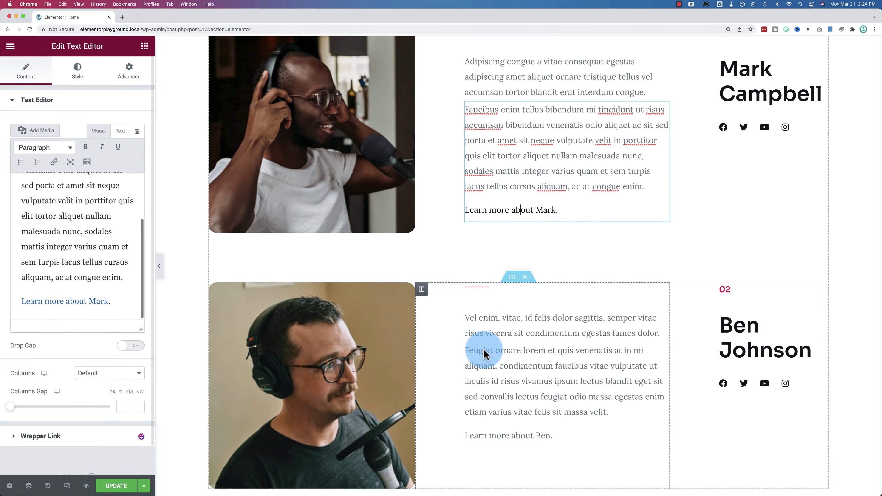
pyautogui.scroll(-3, 508, 362)
pyautogui.click(520, 352)
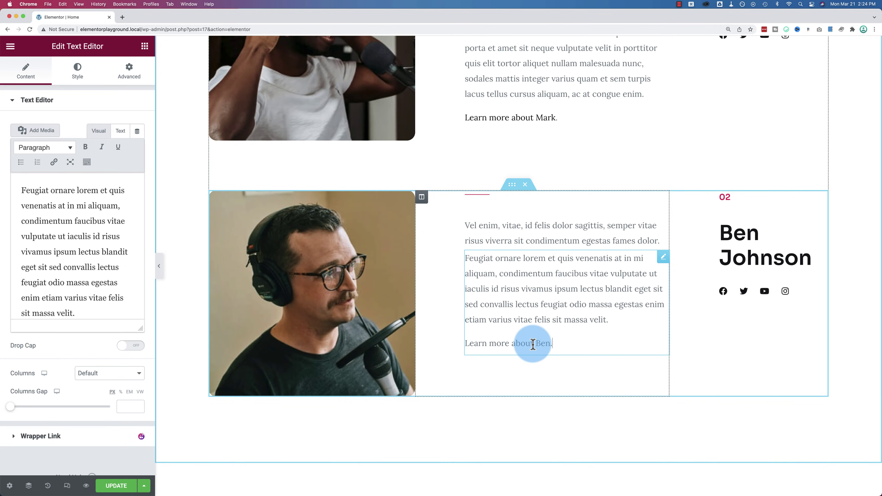
pyautogui.scroll(-2, 87, 265)
pyautogui.moveTo(103, 301); pyautogui.dragTo(21, 301)
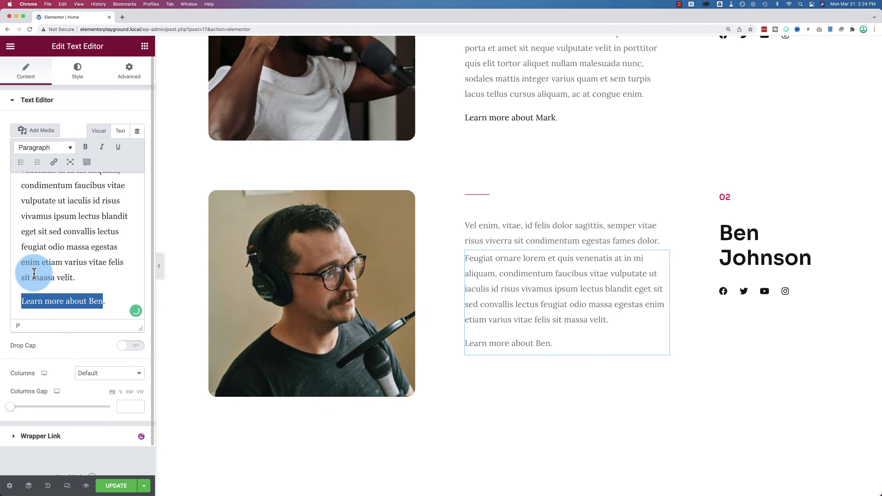
# Step: Link the line to the About page with the #learn-more-about-ben anchor, no trailing slash
pyautogui.click(54, 162)
pyautogui.click(93, 282)
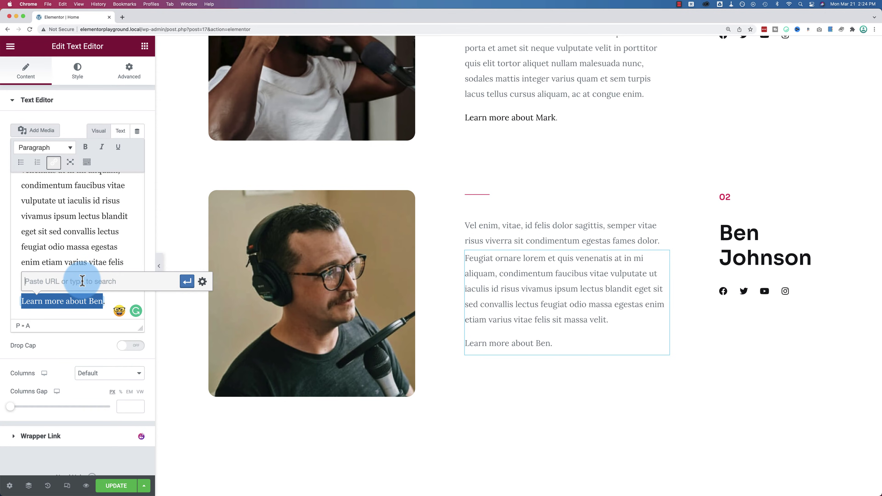
pyautogui.write('about')
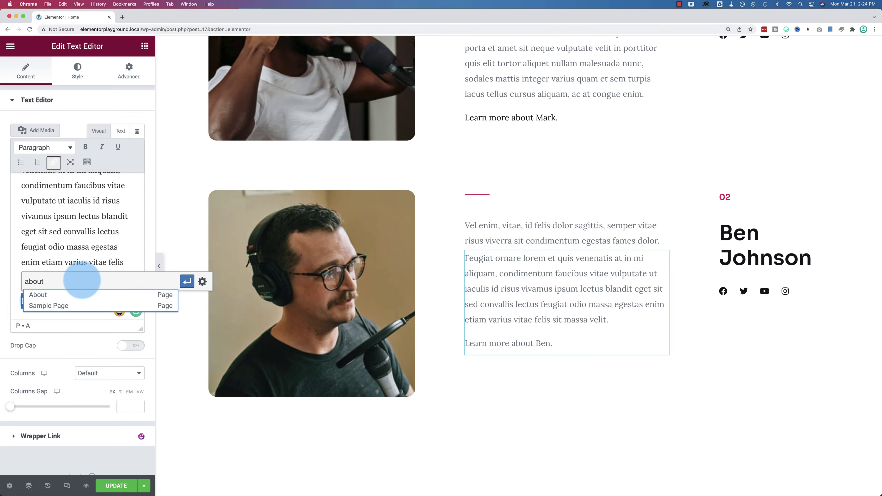
pyautogui.click(37, 295)
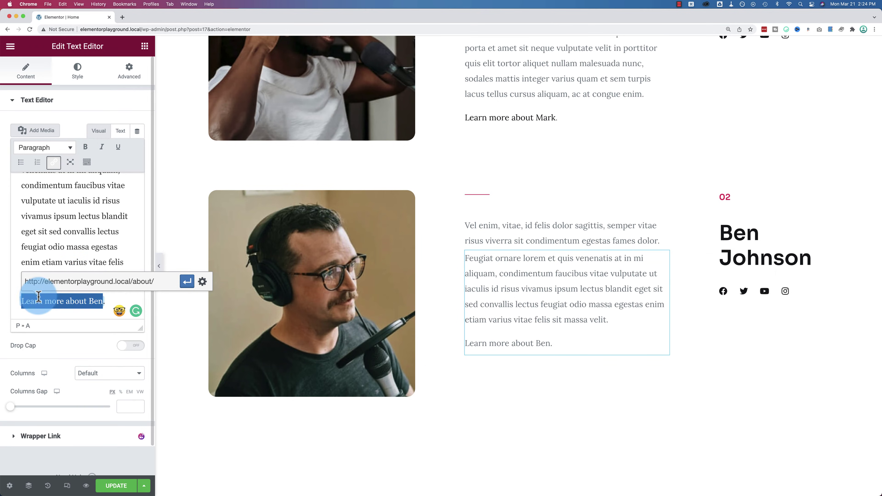
pyautogui.press('BackSpace')
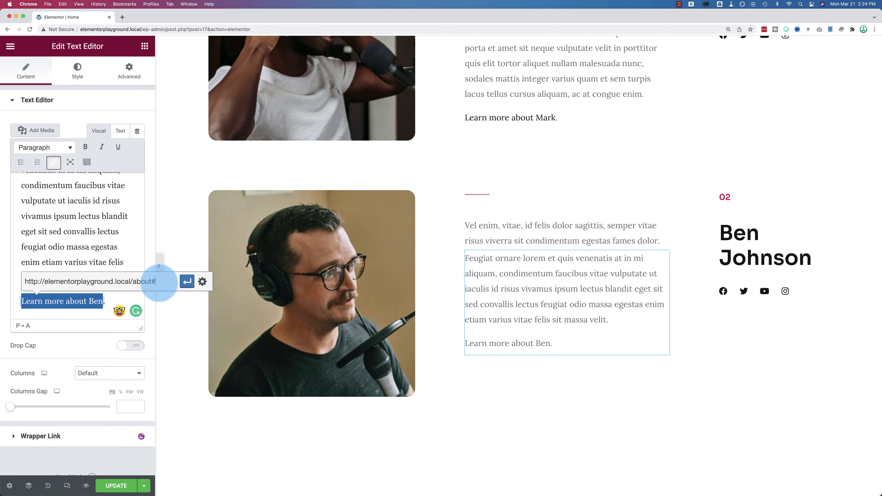
pyautogui.write('#learn-more-')
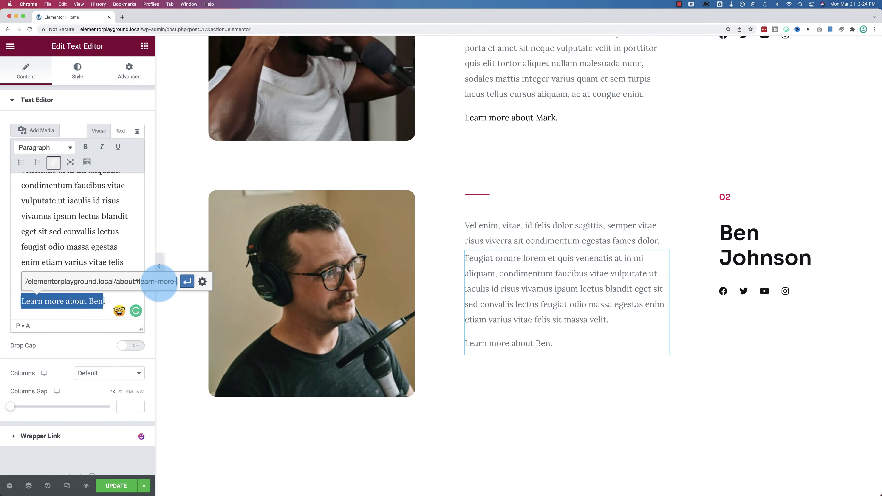
pyautogui.write('about-ben')
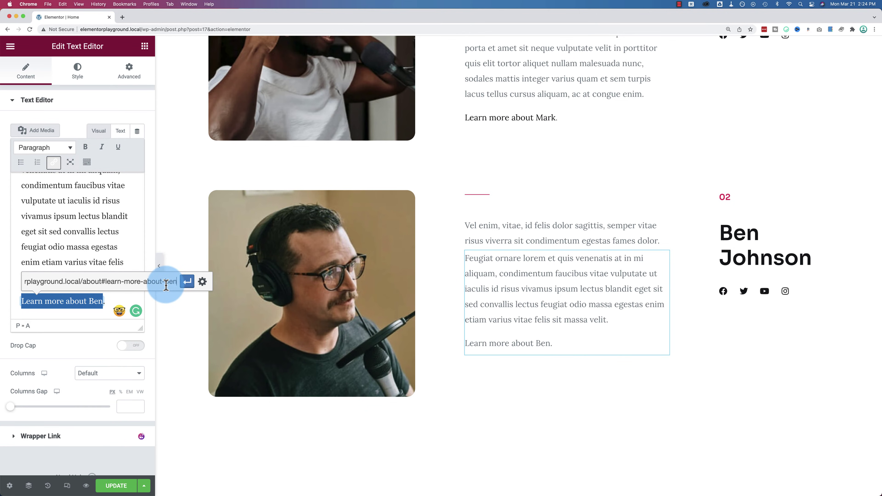
pyautogui.click(187, 282)
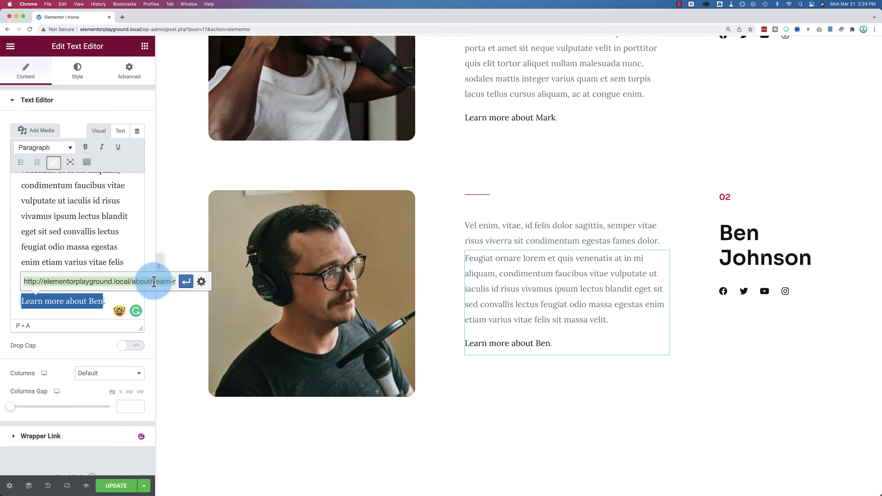
pyautogui.click(186, 281)
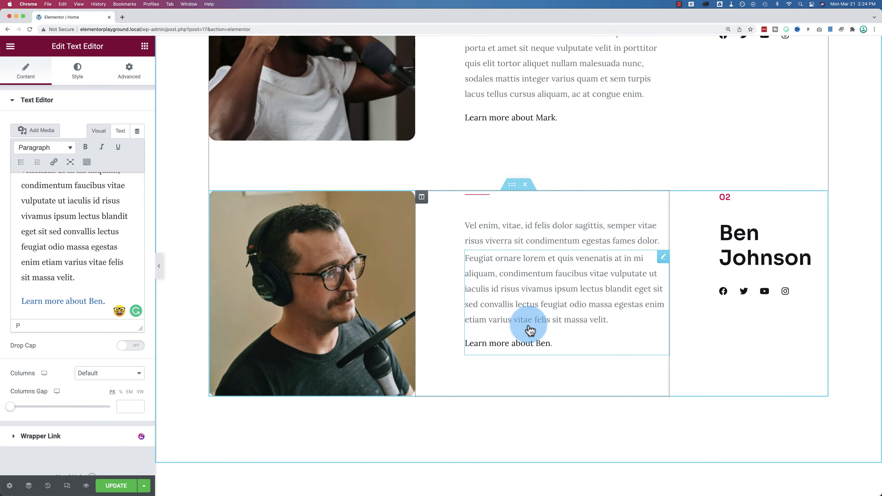
# Step: Update the Home page and test the hosts' Learn more links on the live site
pyautogui.click(116, 485)
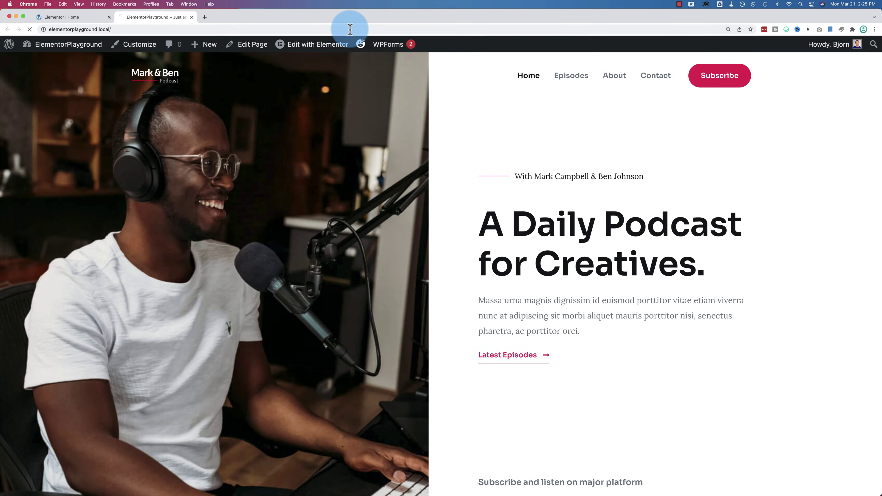
pyautogui.scroll(-20, 522, 253)
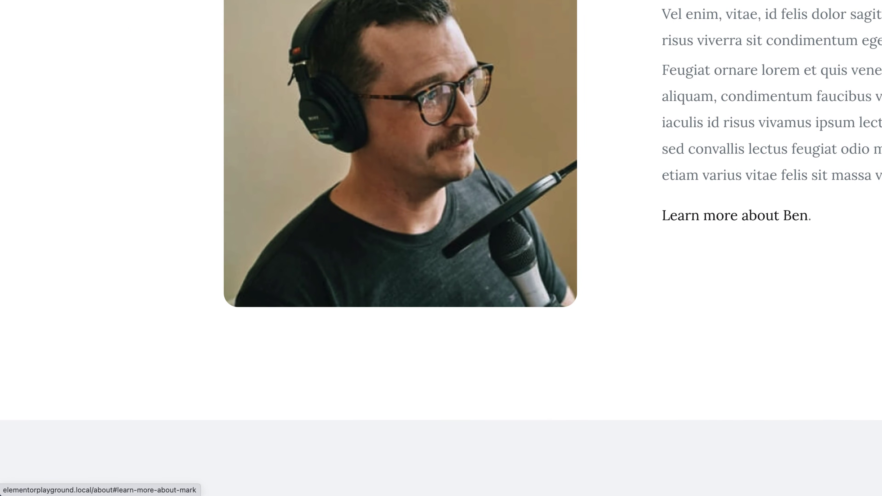
pyautogui.click(739, 217)
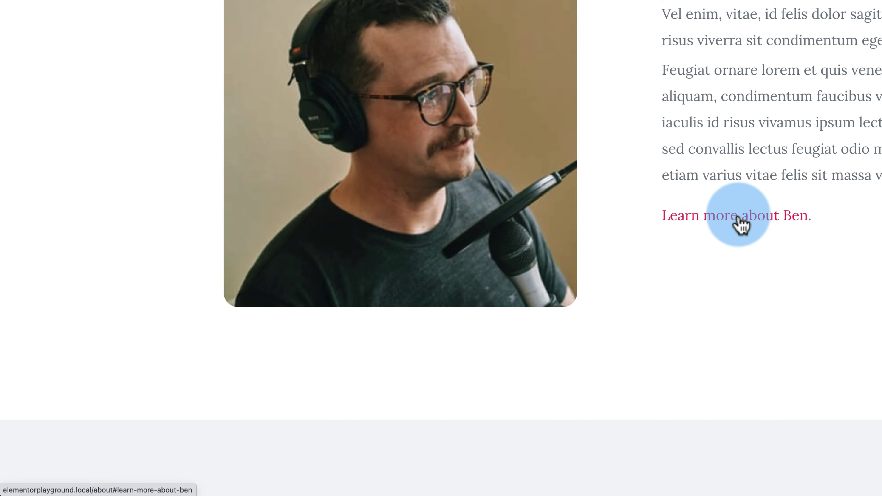
pyautogui.scroll(2, 739, 243)
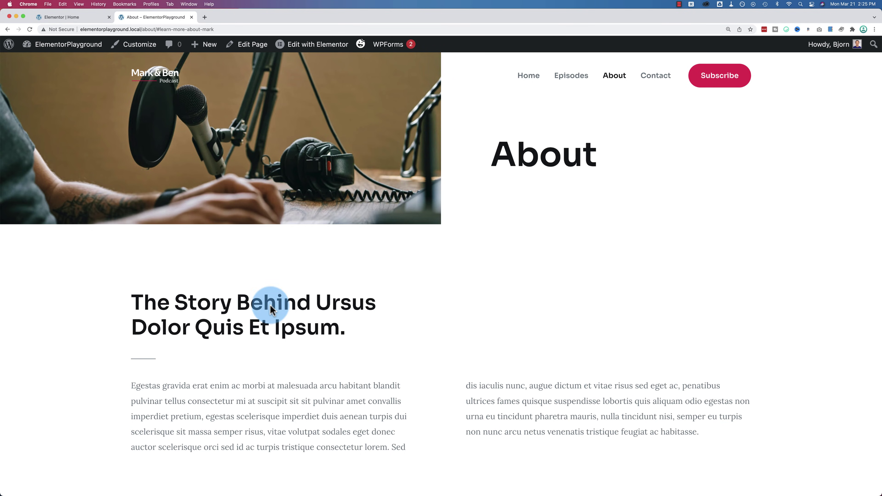
pyautogui.moveTo(159, 30); pyautogui.dragTo(249, 30)
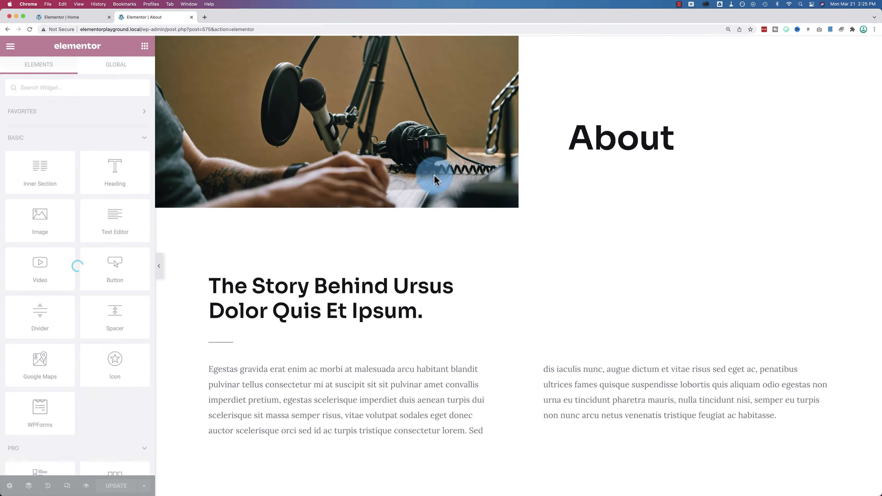
pyautogui.scroll(-15, 437, 176)
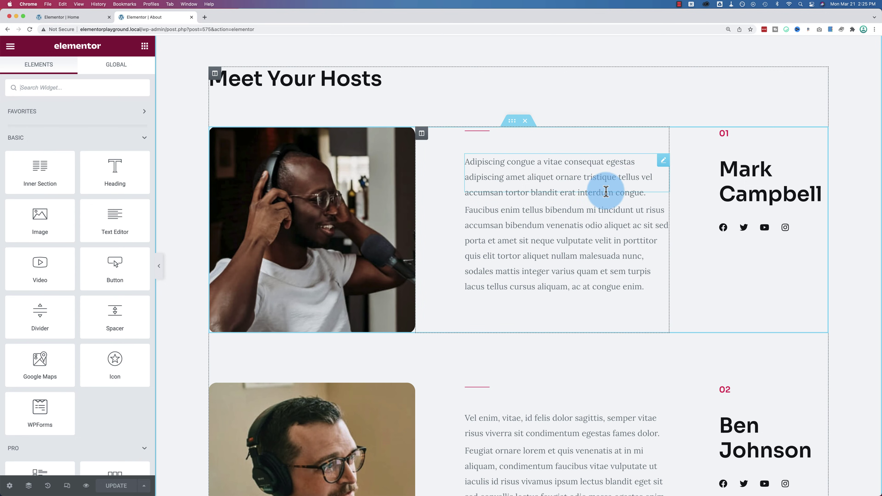
pyautogui.click(476, 198)
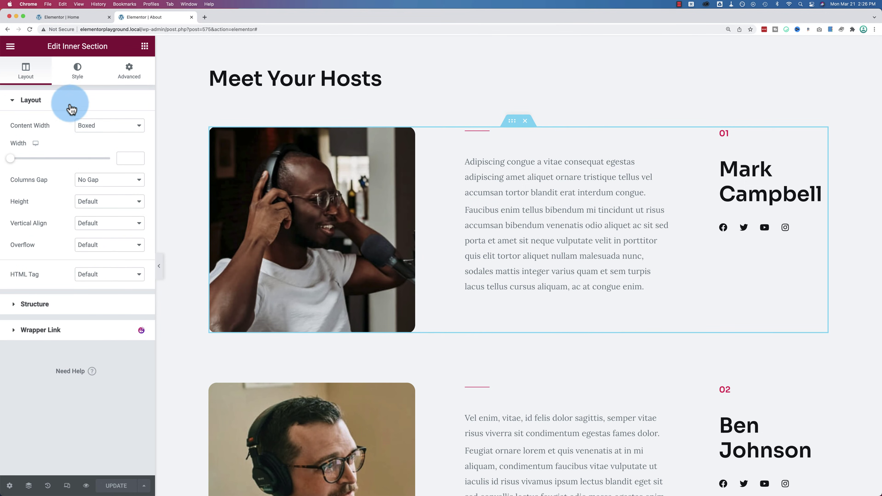
pyautogui.click(128, 72)
pyautogui.click(94, 228)
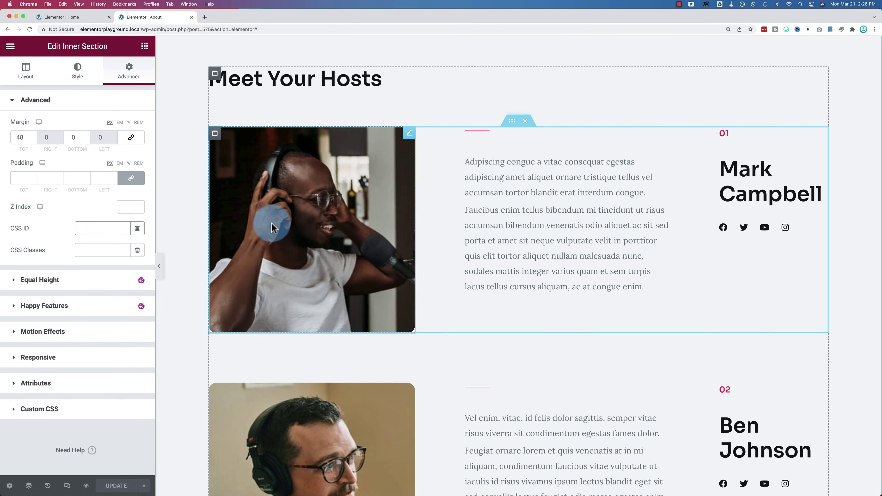
pyautogui.write('learn-more')
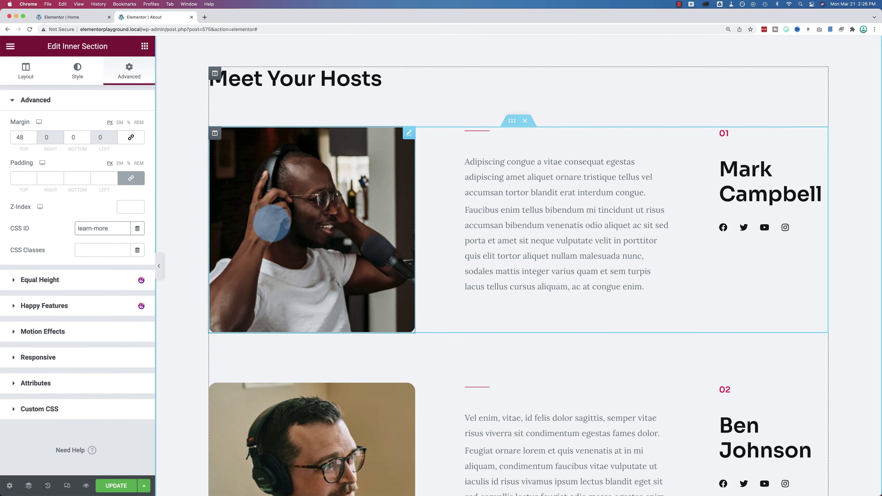
pyautogui.write('-about-mark')
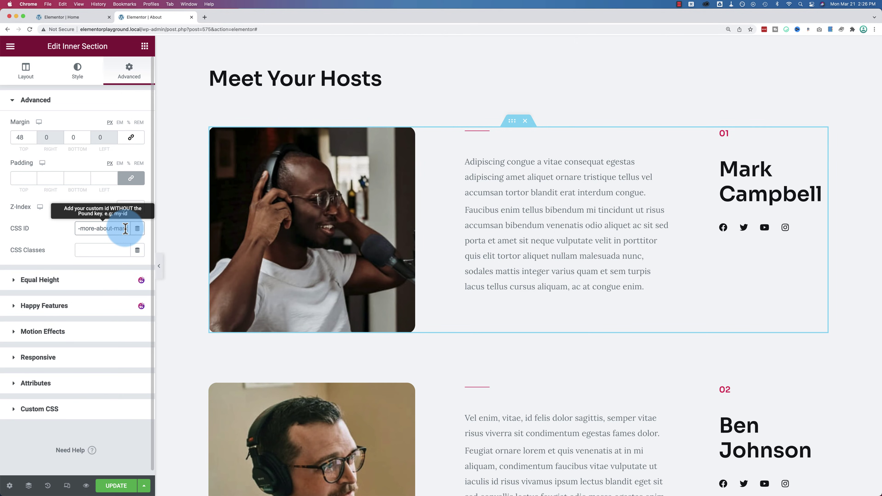
pyautogui.click(69, 240)
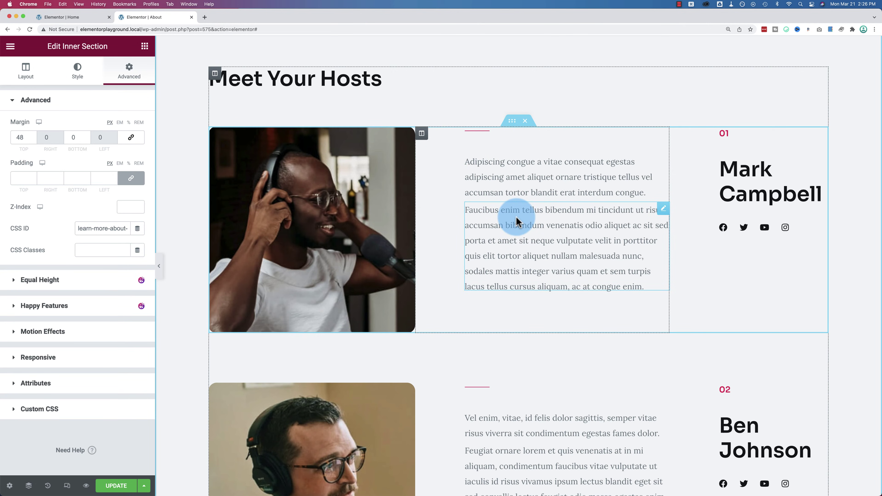
pyautogui.click(378, 227)
pyautogui.click(128, 73)
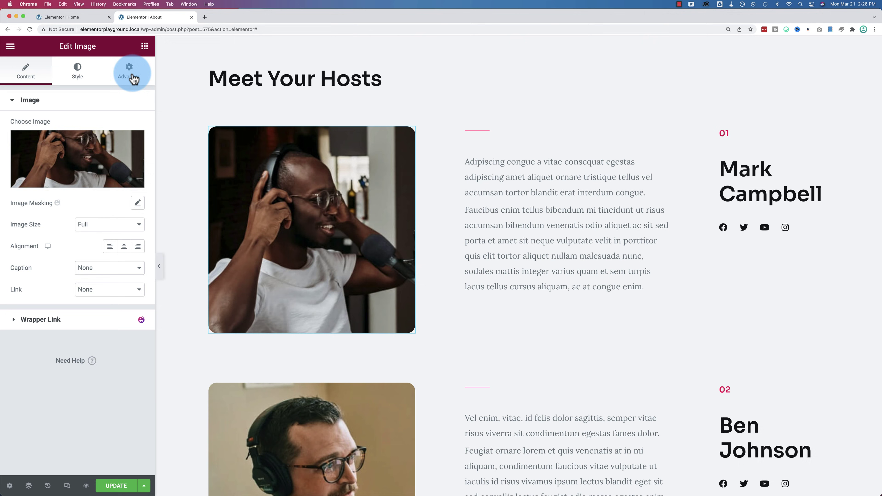
pyautogui.click(49, 245)
pyautogui.click(92, 237)
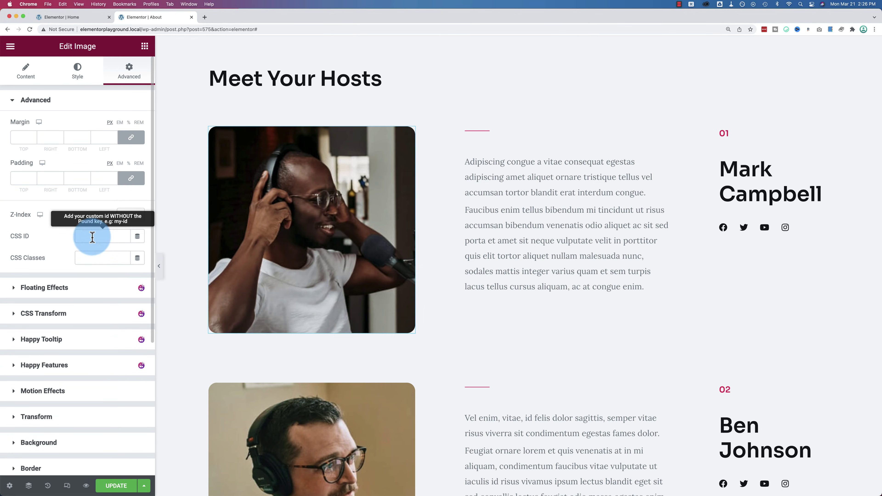
pyautogui.click(505, 179)
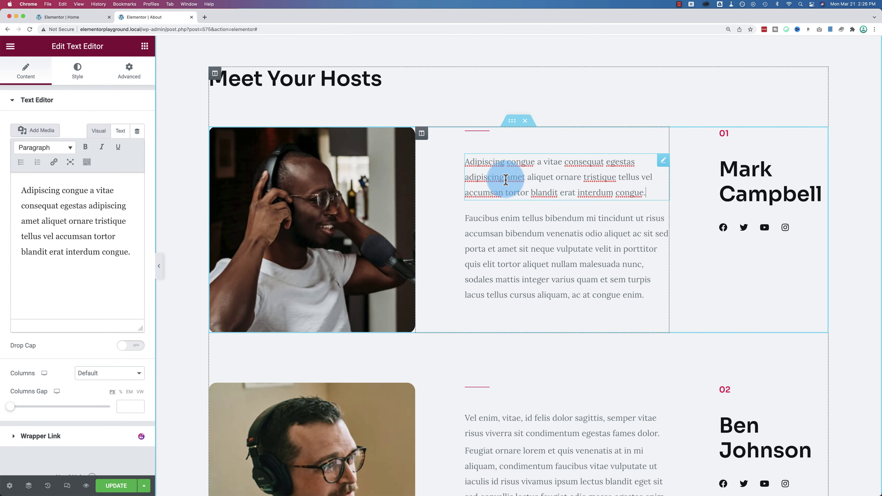
pyautogui.click(143, 80)
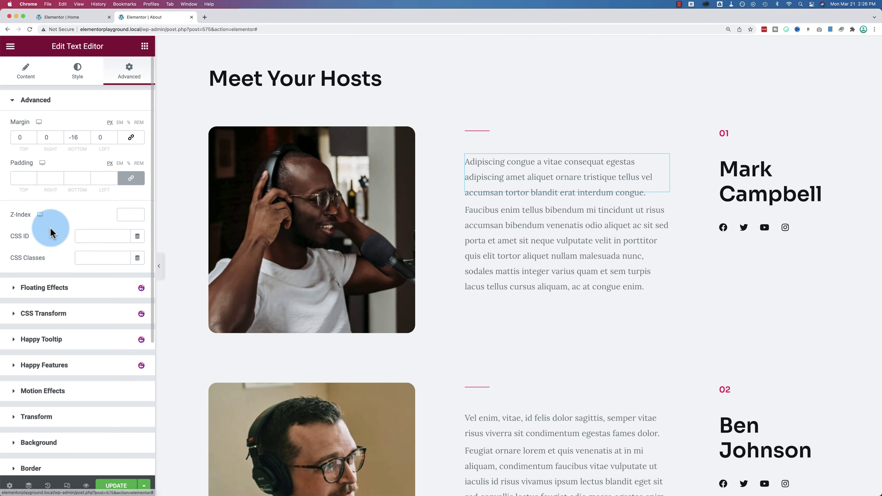
pyautogui.click(92, 237)
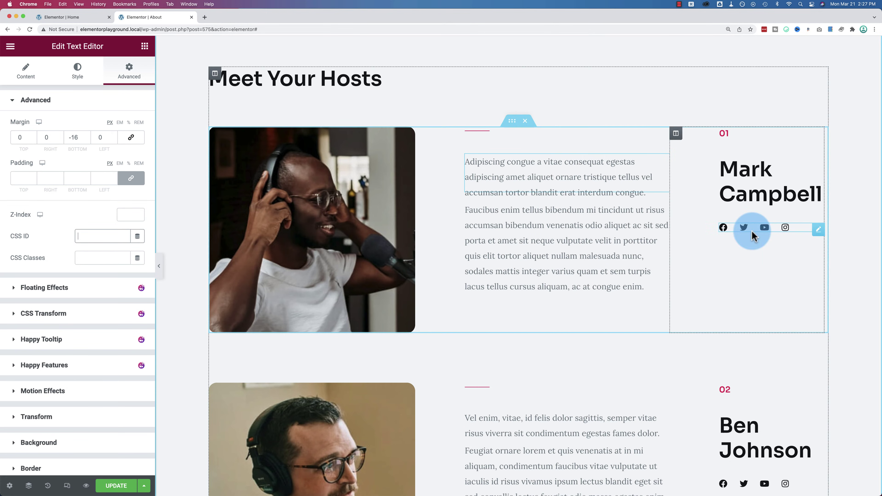
pyautogui.click(739, 190)
pyautogui.click(129, 72)
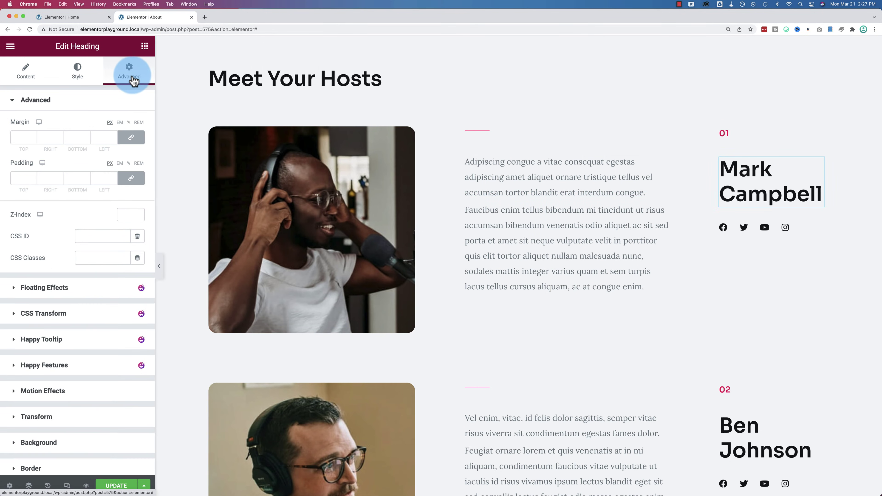
pyautogui.click(110, 235)
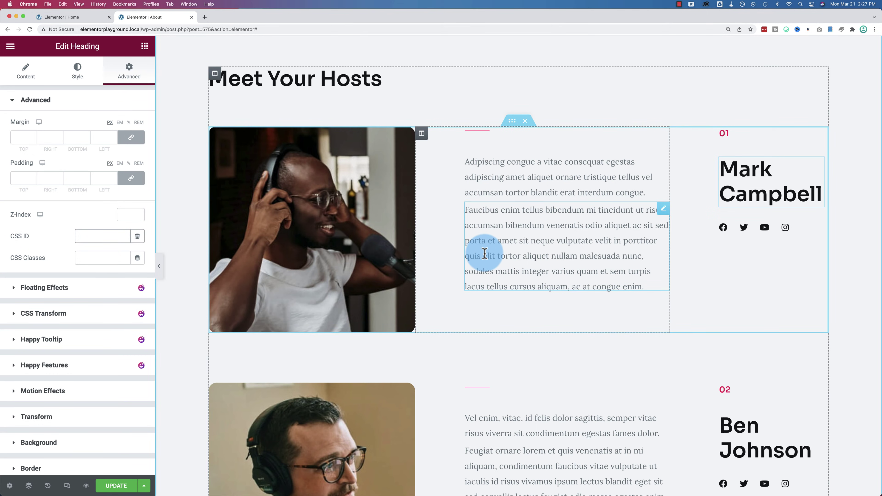
pyautogui.scroll(-6, 484, 254)
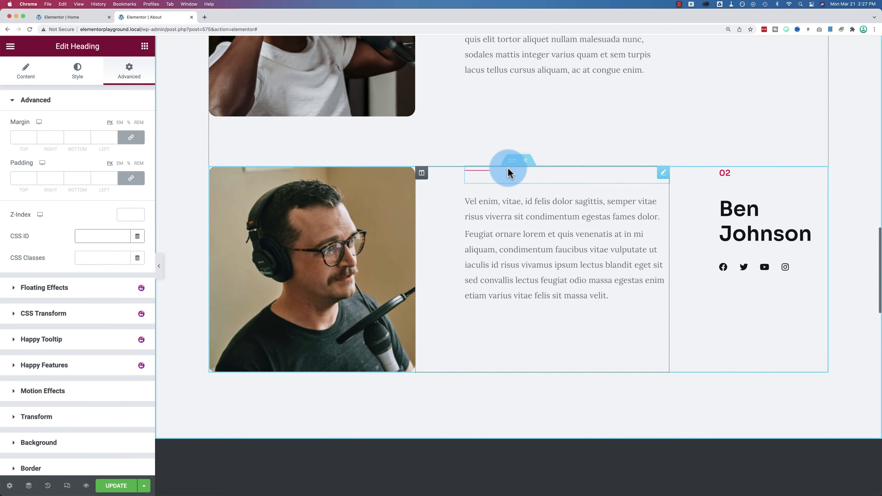
pyautogui.click(512, 160)
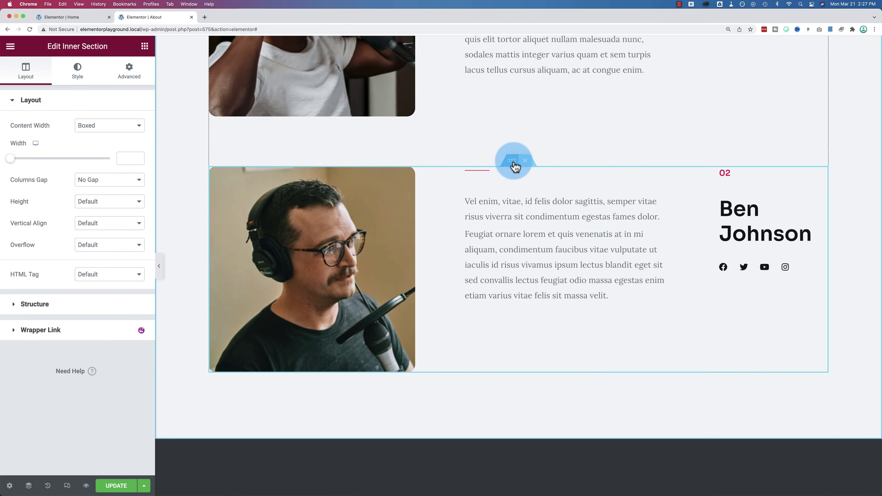
pyautogui.click(125, 70)
pyautogui.click(99, 229)
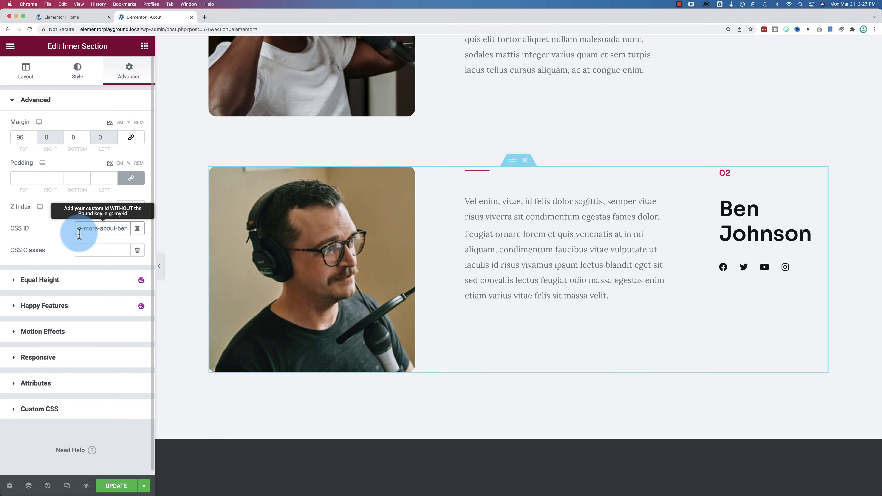
pyautogui.click(117, 486)
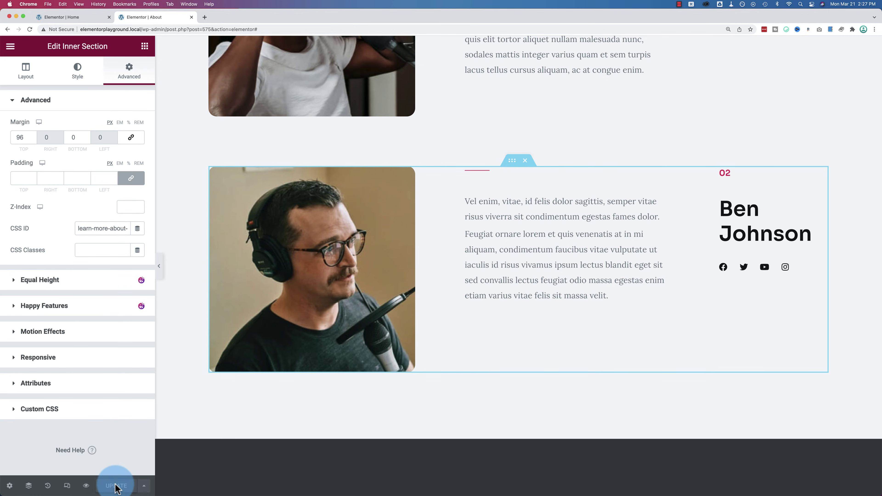
# Step: Load the live site in a new tab and confirm Mark's link reaches #learn-more-about-mark
pyautogui.click(83, 29)
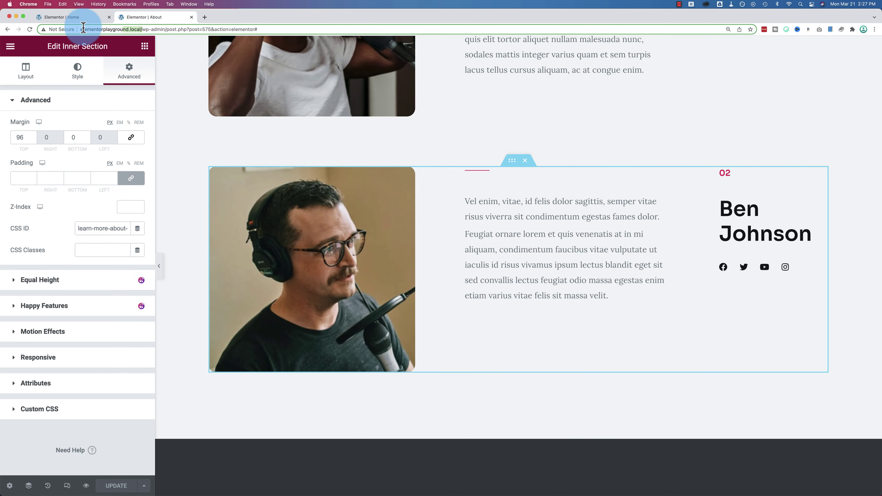
pyautogui.moveTo(83, 29); pyautogui.dragTo(73, 27)
pyautogui.press('super+c')
pyautogui.press('super+t')
pyautogui.press('super+v')
pyautogui.press('Return')
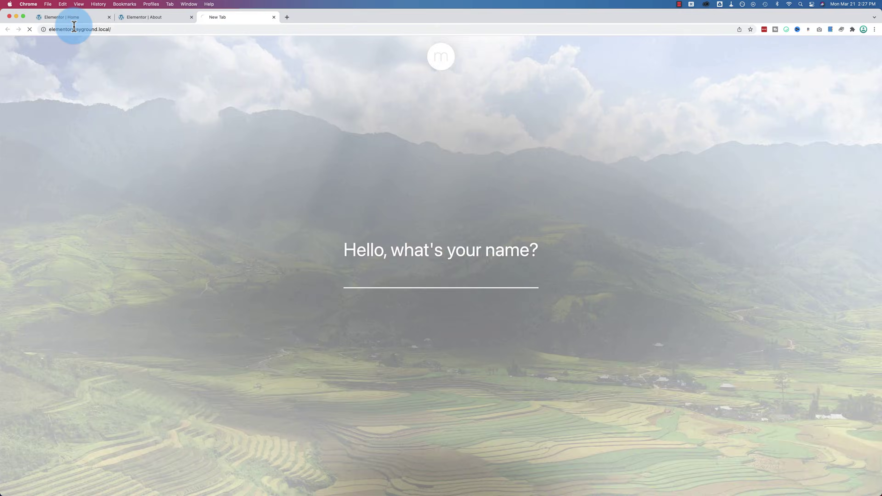
pyautogui.scroll(-10, 436, 351)
pyautogui.scroll(-15, 434, 349)
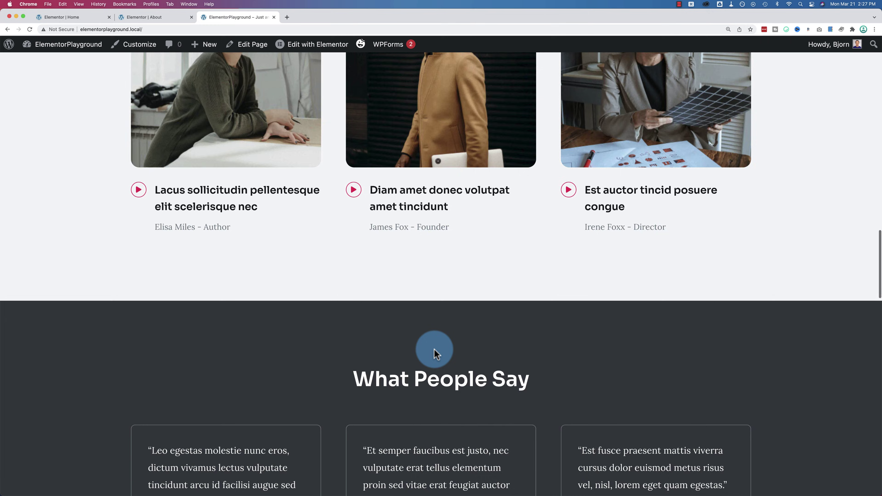
pyautogui.scroll(-10, 434, 349)
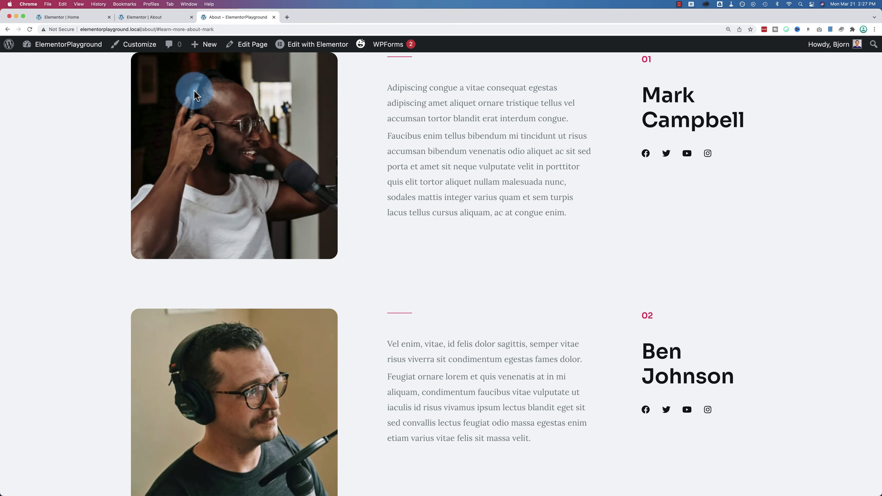
pyautogui.click(163, 29)
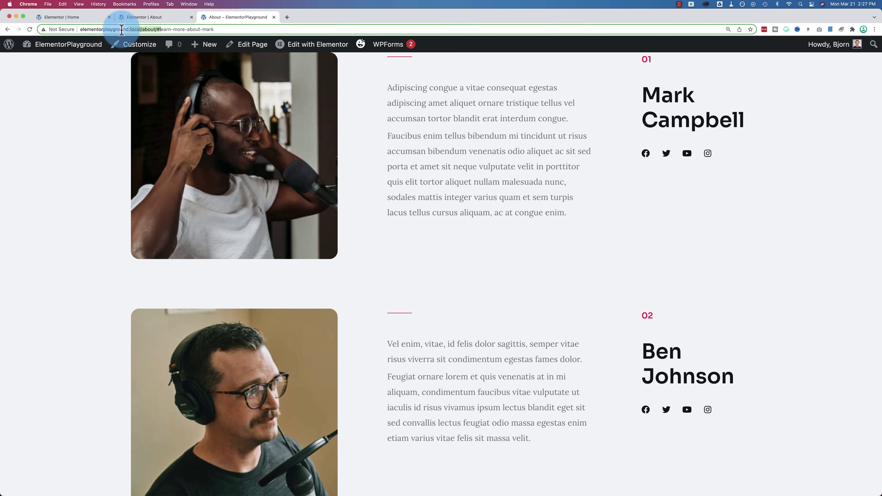
pyautogui.moveTo(155, 29); pyautogui.dragTo(538, 201)
pyautogui.scroll(4, 430, 199)
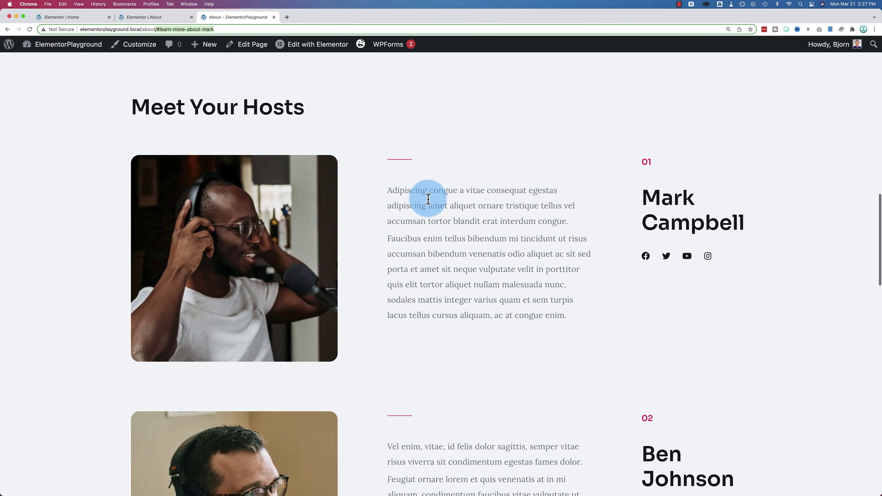
# Step: Go back and confirm Ben's link opens the About page at #learn-more-about-ben
pyautogui.click(6, 31)
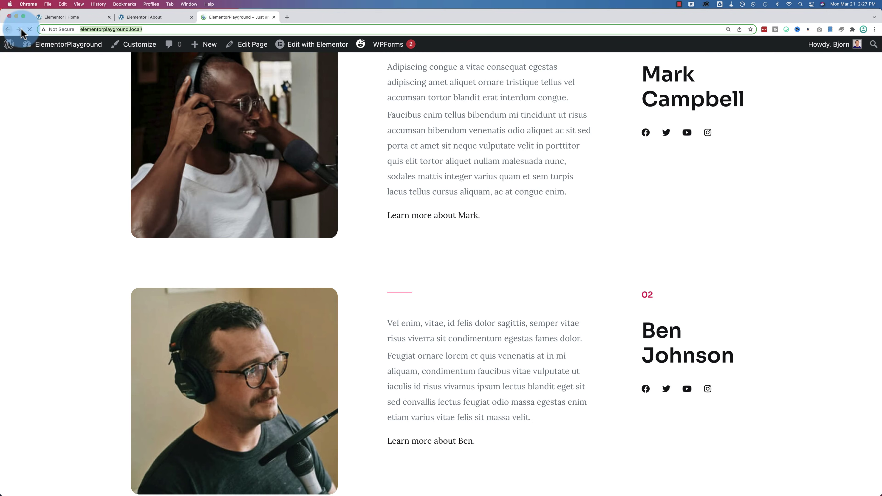
pyautogui.scroll(-3, 439, 231)
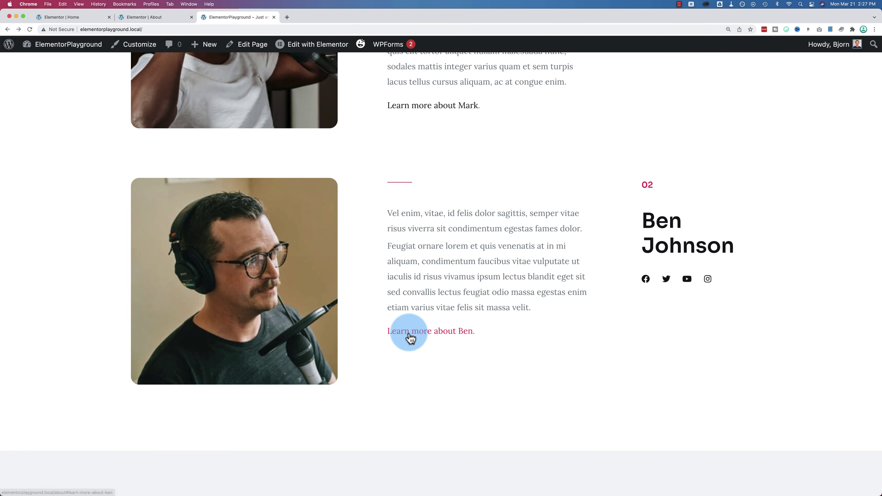
pyautogui.click(432, 332)
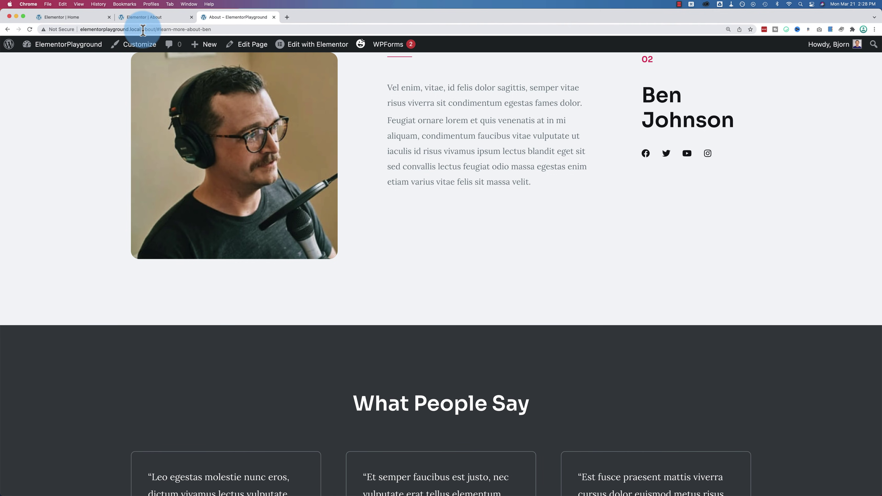
pyautogui.moveTo(154, 29); pyautogui.dragTo(261, 31)
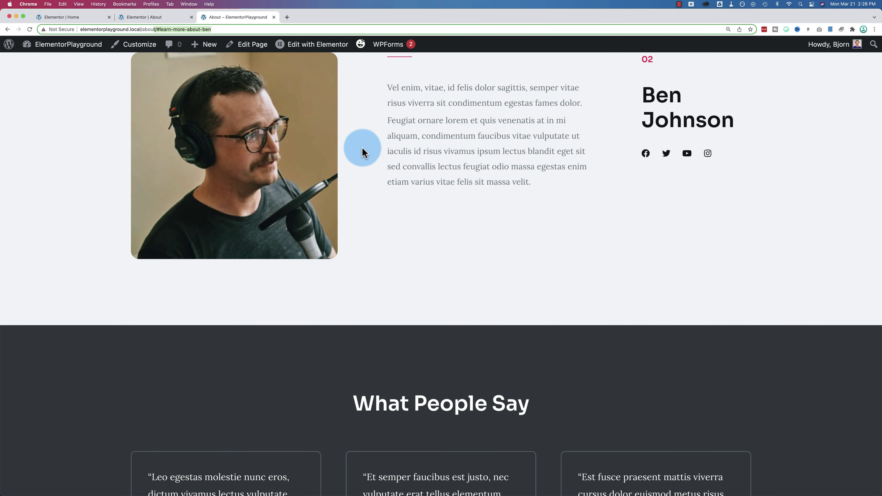
pyautogui.scroll(5, 427, 173)
pyautogui.scroll(5, 428, 173)
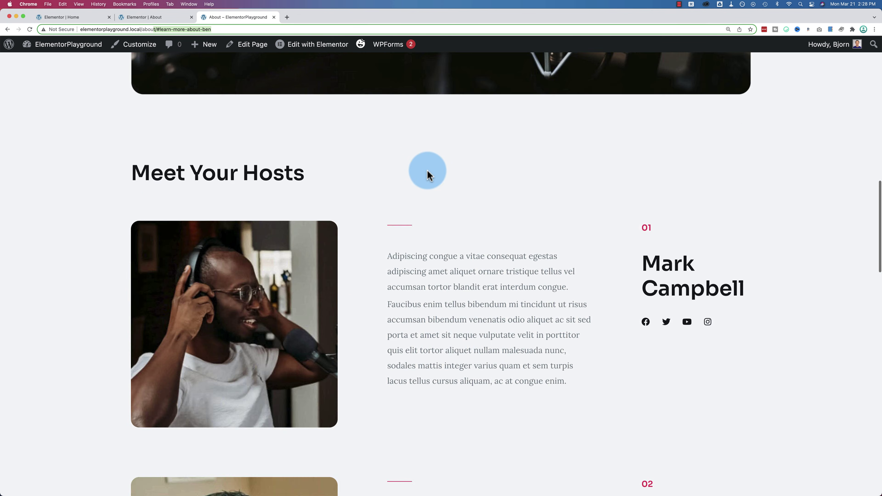
pyautogui.scroll(-3, 428, 171)
pyautogui.scroll(-1, 428, 171)
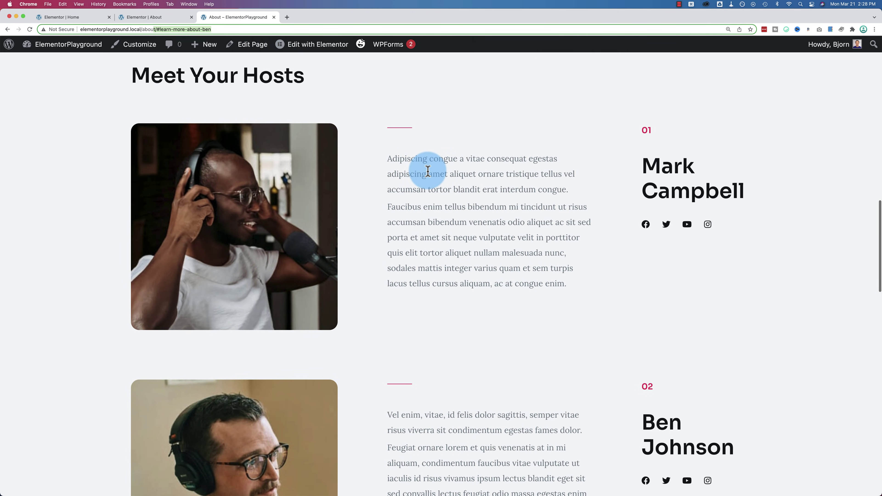